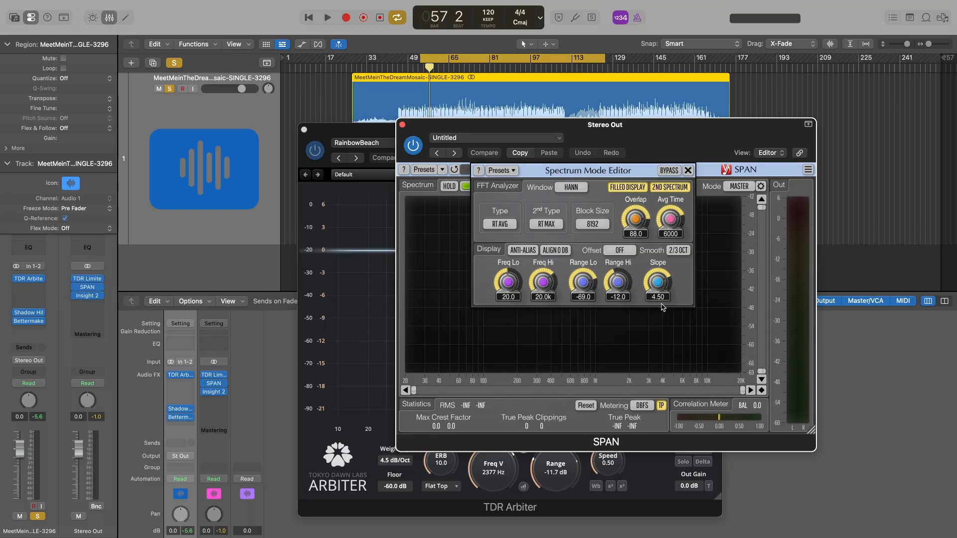
# Step: Close SPAN's Spectrum Mode Editor and plug-in window, then bypass the TDR Arbiter on the audio track
pyautogui.click(688, 171)
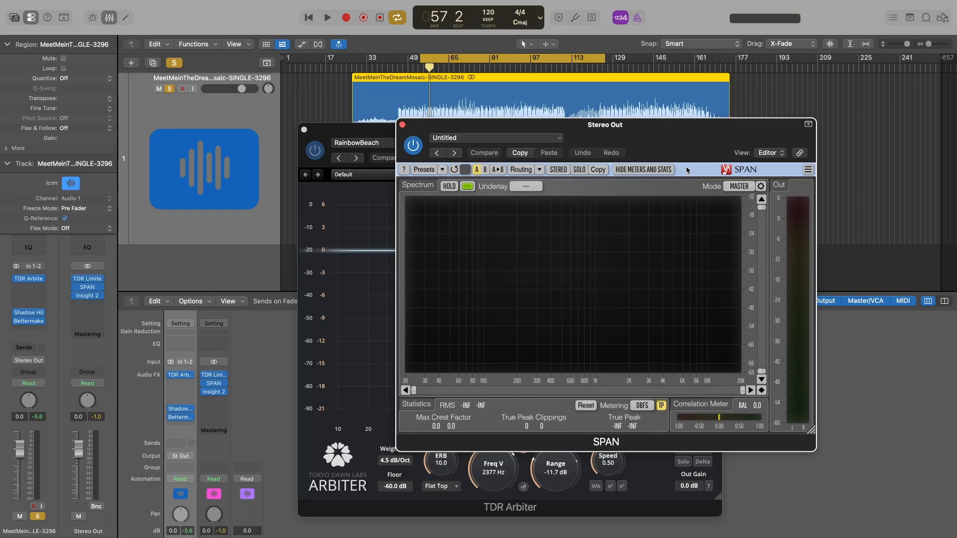
pyautogui.click(402, 125)
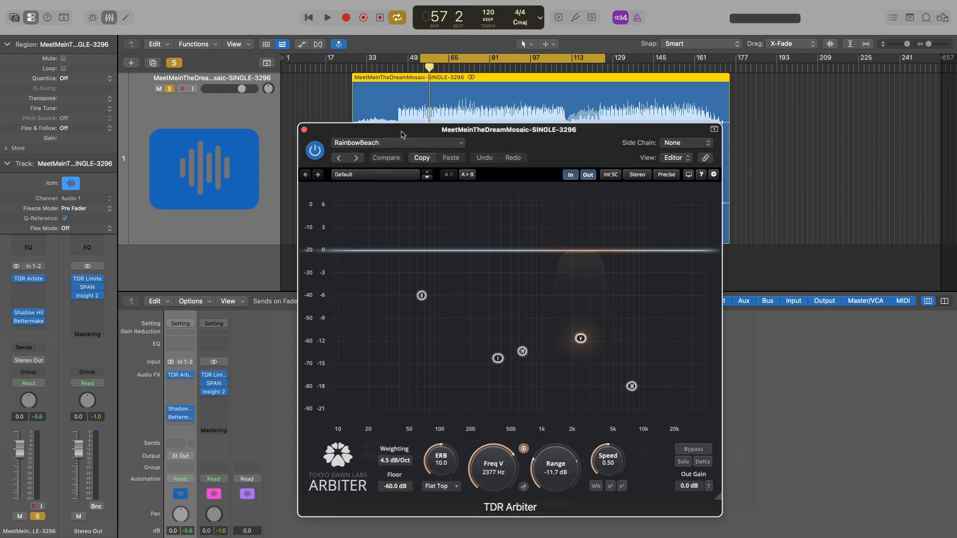
pyautogui.moveTo(339, 128); pyautogui.dragTo(375, 125)
pyautogui.click(351, 146)
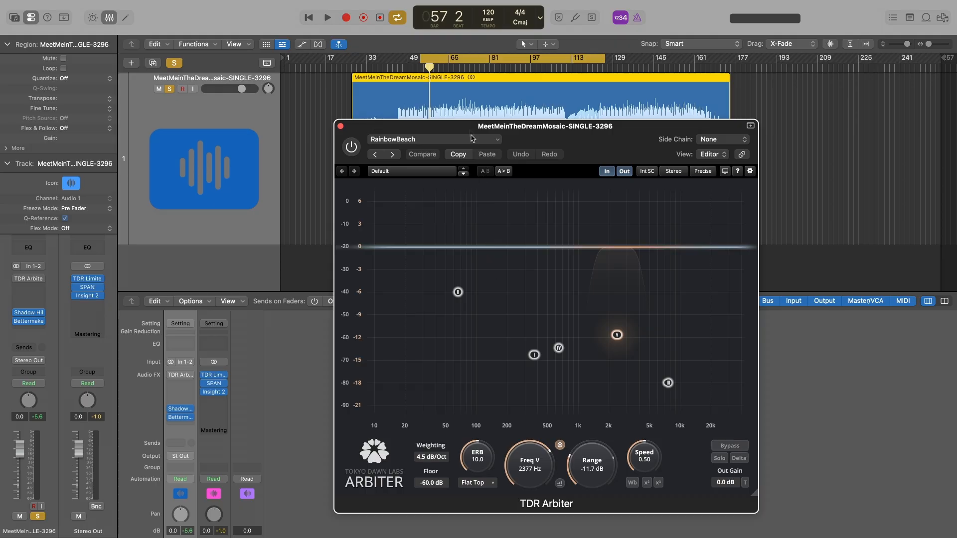
pyautogui.moveTo(469, 130); pyautogui.dragTo(469, 133)
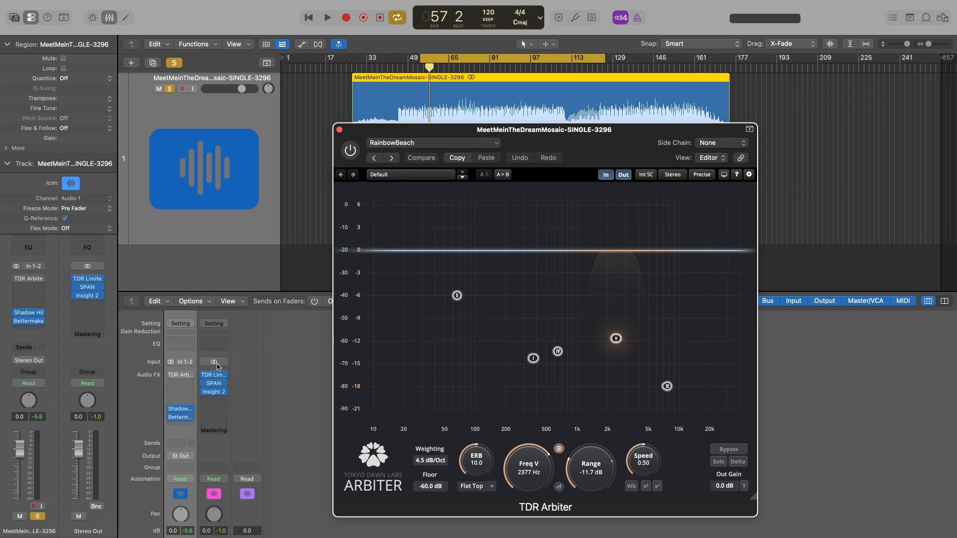
# Step: Review the settings of the Shadow Hills compressor, Bettermaker EQ232D and TDR Limiter 6 GE, closing each plug-in window after viewing
pyautogui.click(181, 409)
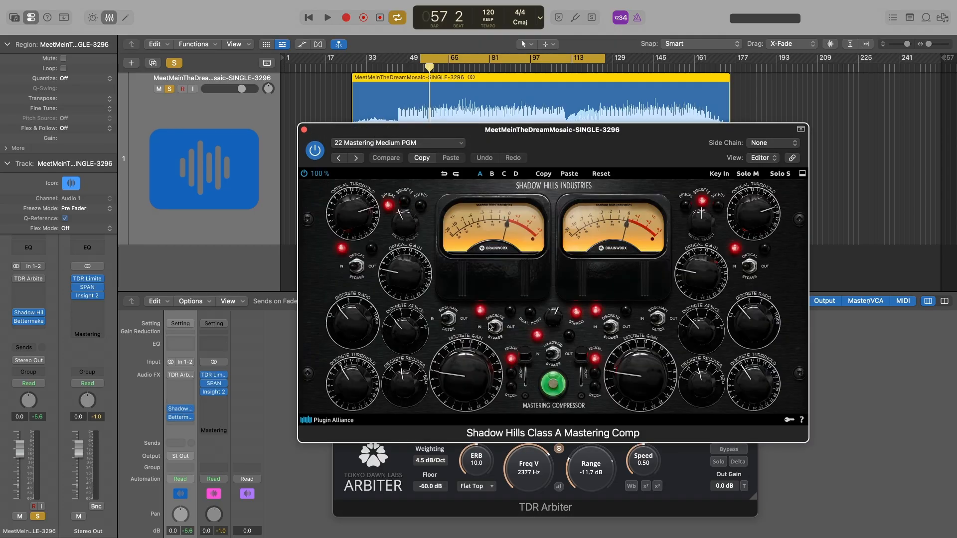
pyautogui.click(304, 130)
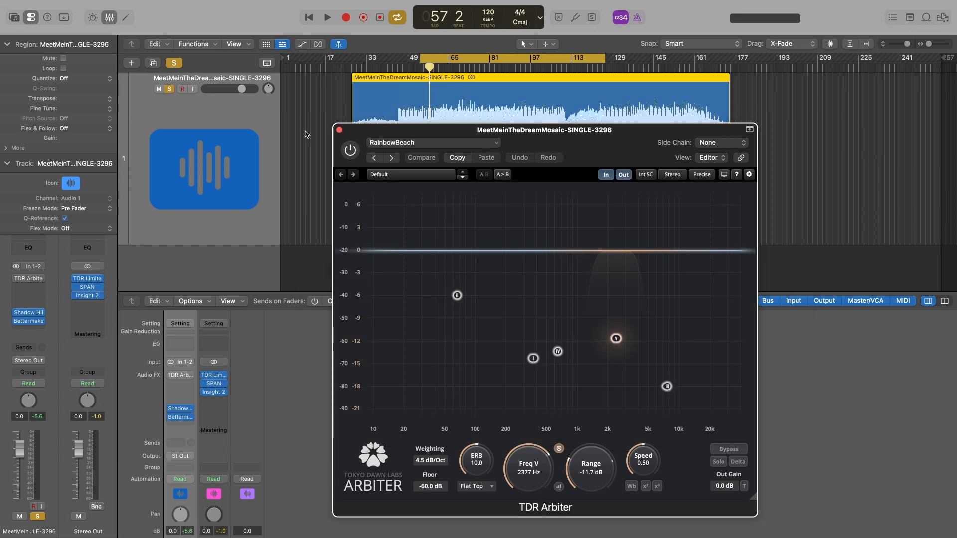
pyautogui.click(181, 418)
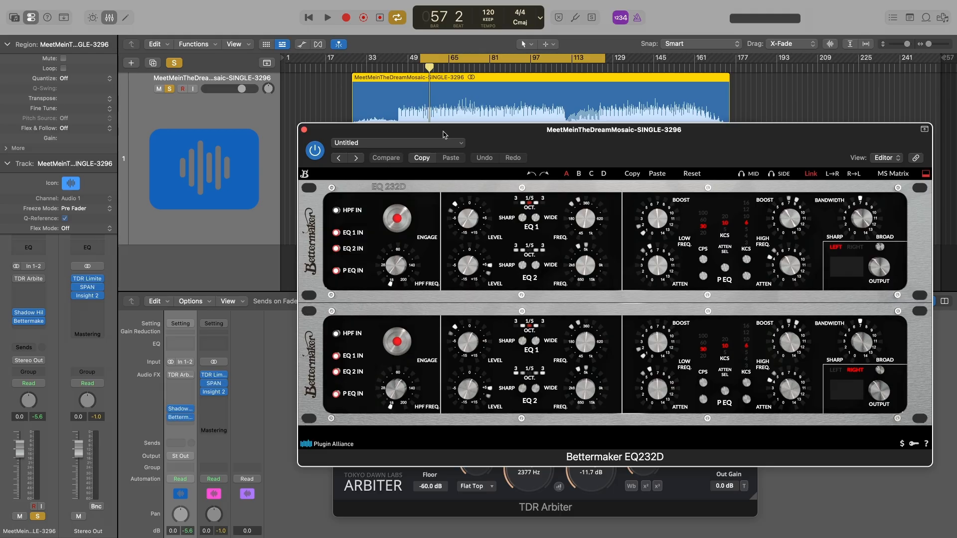
pyautogui.click(305, 130)
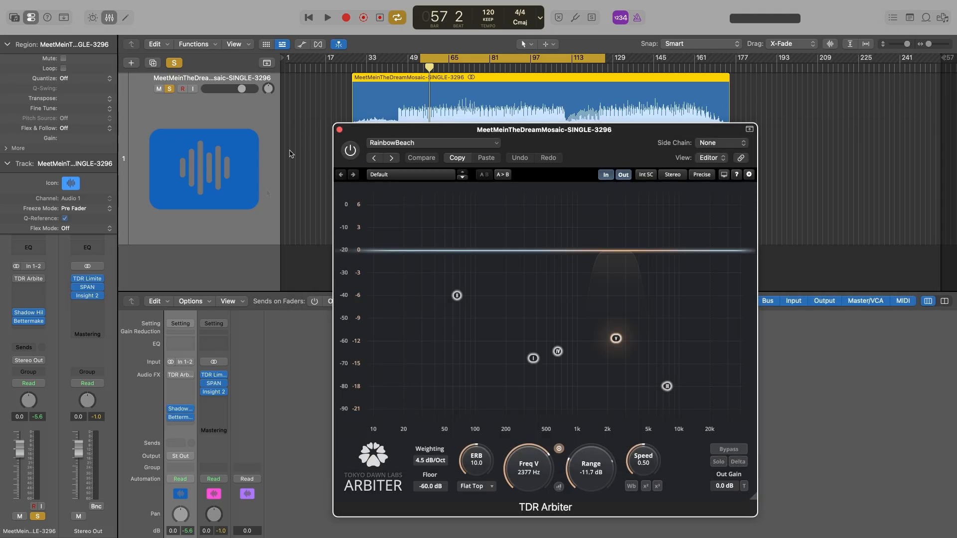
pyautogui.click(217, 377)
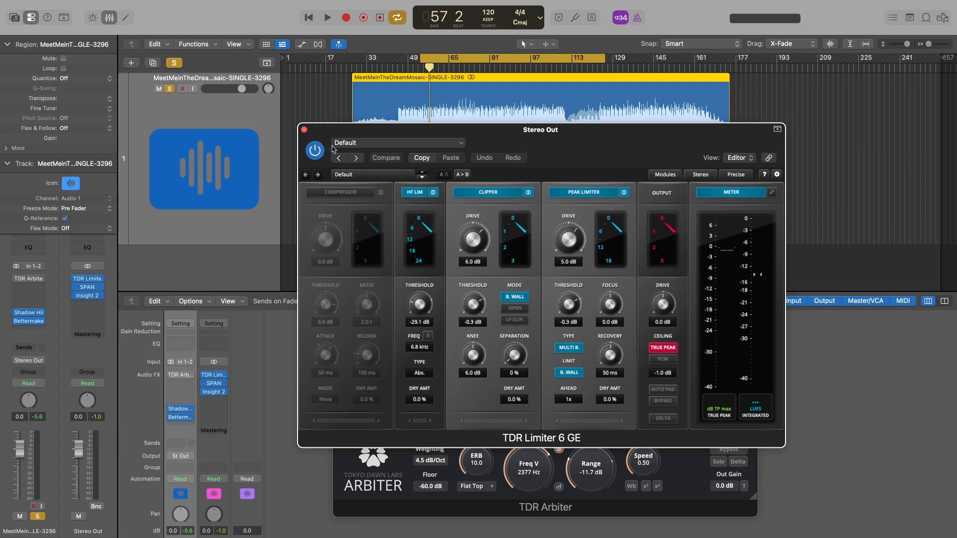
pyautogui.click(304, 131)
# Step: Open SPAN and Insight 2 from the Stereo Out channel and arrange their windows alongside TDR Arbiter
pyautogui.click(213, 383)
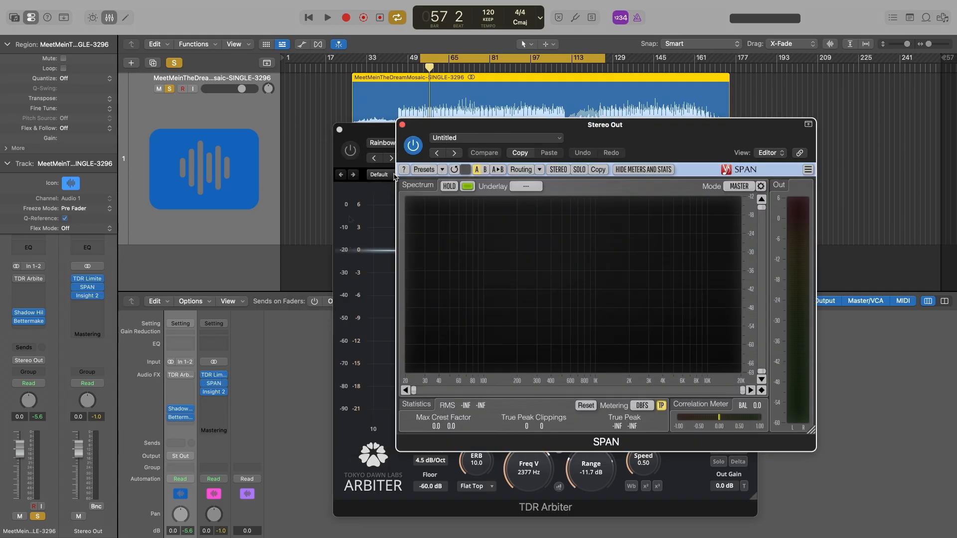
pyautogui.click(214, 392)
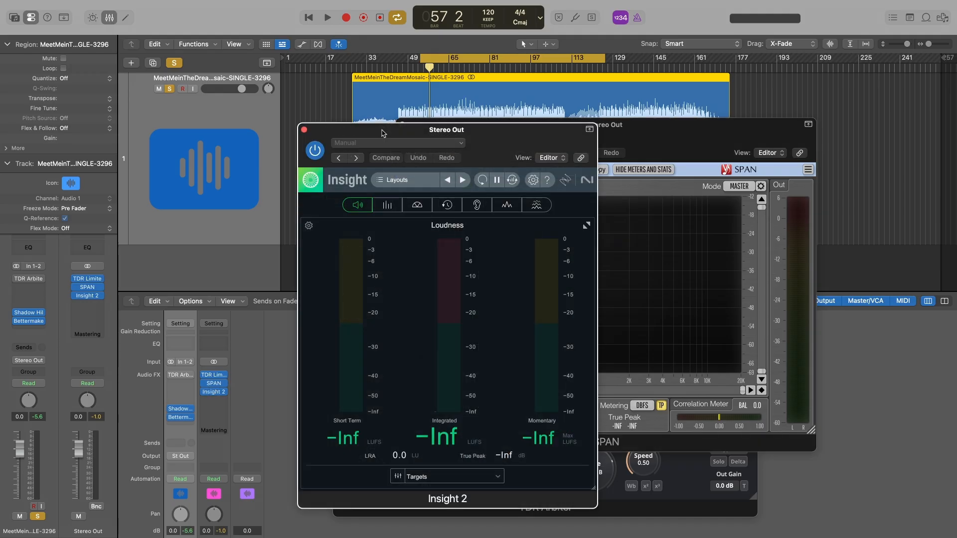
pyautogui.moveTo(383, 133); pyautogui.dragTo(671, 104)
pyautogui.moveTo(556, 127); pyautogui.dragTo(301, 179)
pyautogui.moveTo(378, 131); pyautogui.dragTo(242, 78)
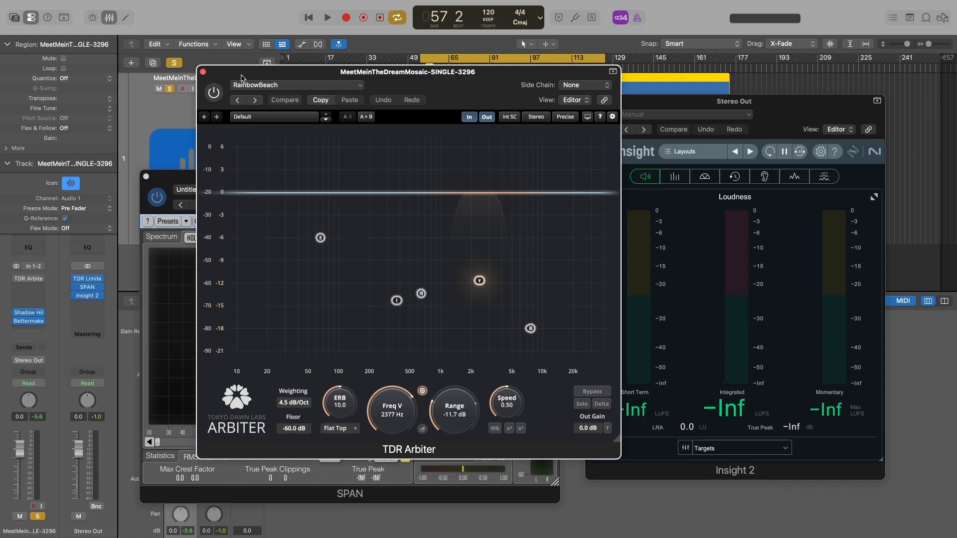
# Step: Play the song with the SPAN spectrum uncovered, compare the sound with TDR Arbiter enabled and bypassed, and stop playback
pyautogui.press('space')
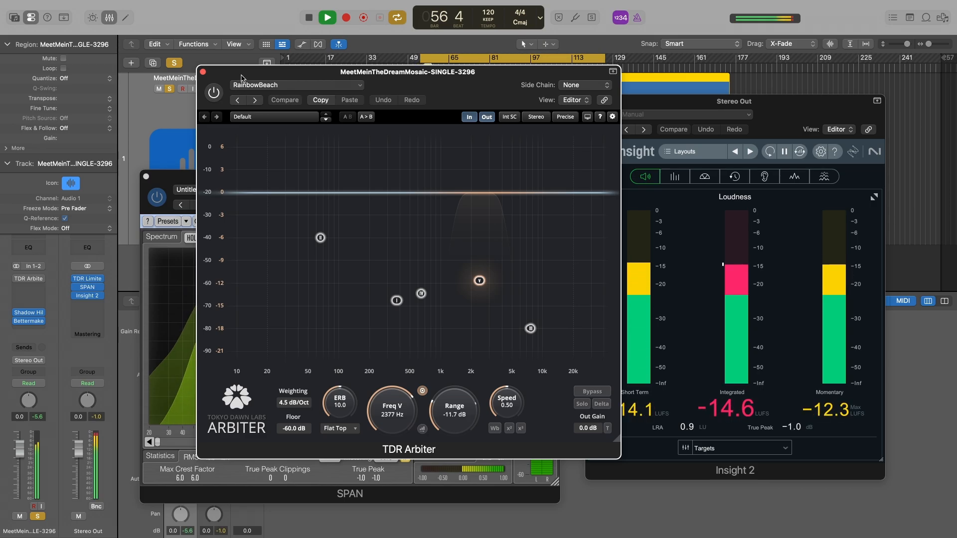
pyautogui.moveTo(241, 78); pyautogui.dragTo(490, 97)
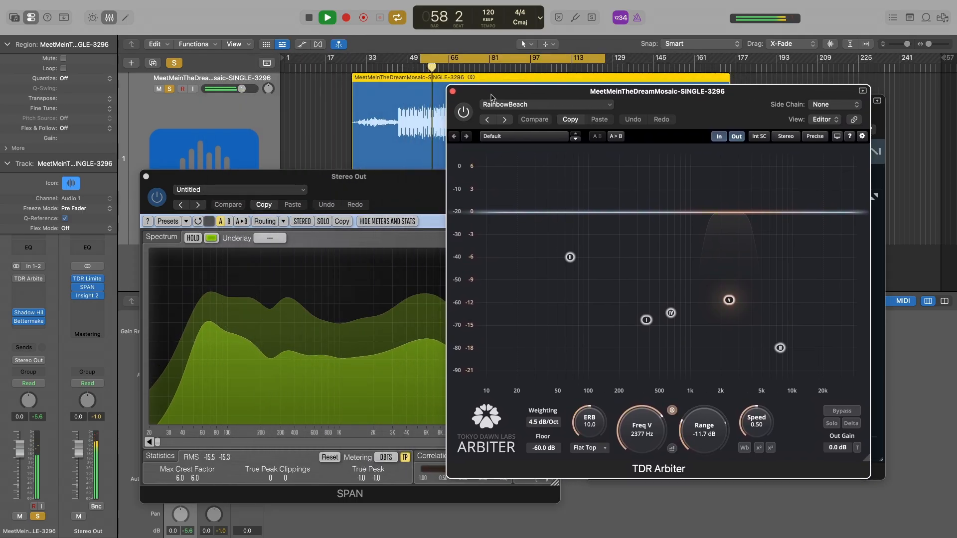
pyautogui.click(465, 112)
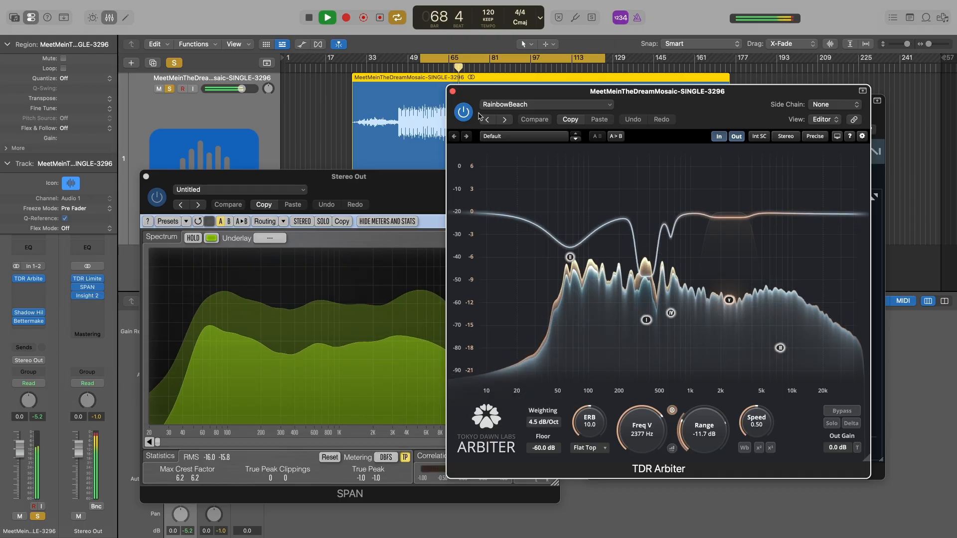
pyautogui.click(464, 111)
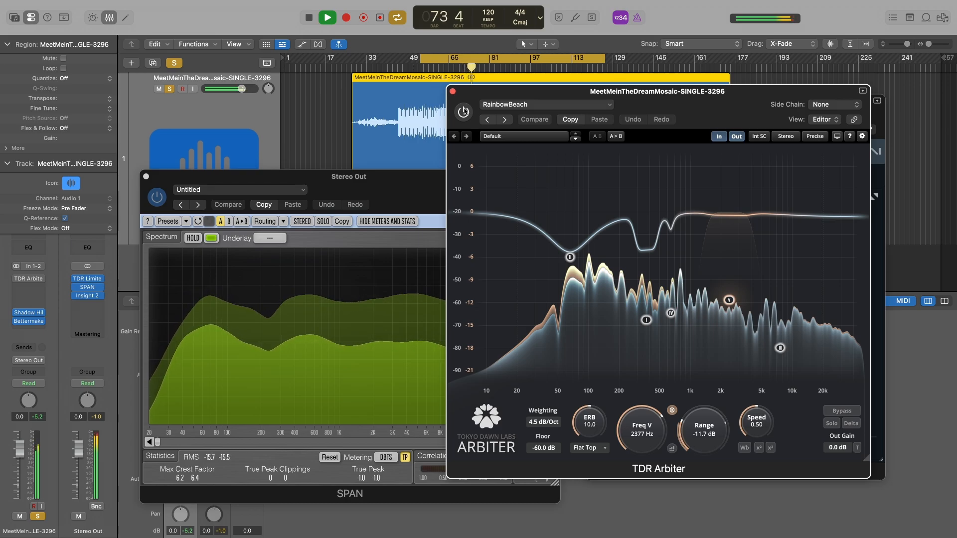
pyautogui.press('space')
# Step: Close the TDR Arbiter, SPAN and Insight 2 windows
pyautogui.click(452, 92)
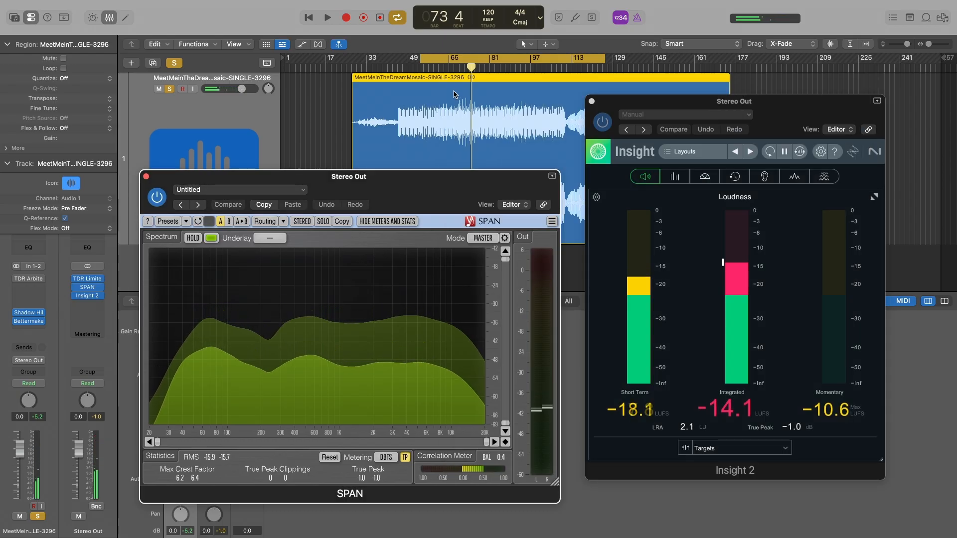
pyautogui.press('super+w')
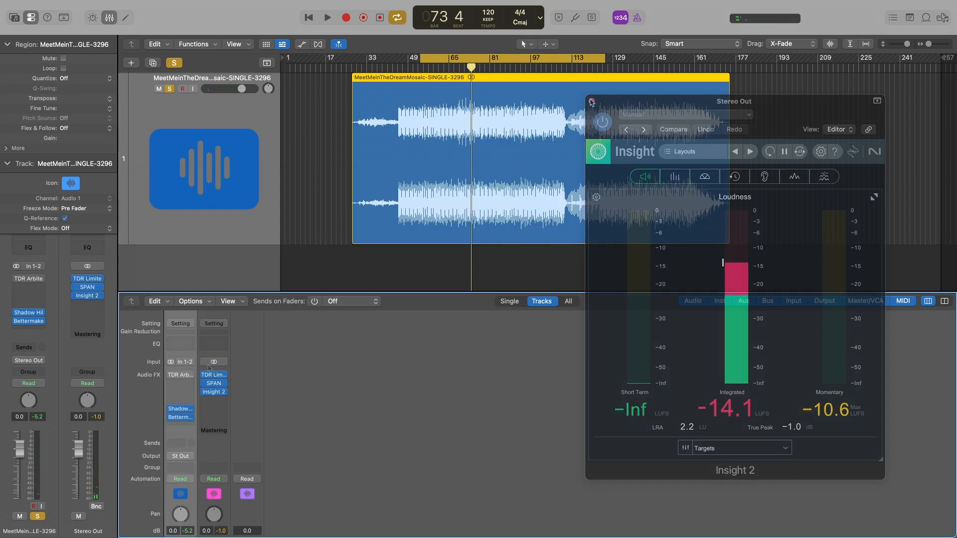
pyautogui.click(592, 101)
# Step: Insert a second TDR Arbiter from the Tokyo Dawn Labs audio units in the slot below the bypassed one on the audio track
pyautogui.click(191, 383)
pyautogui.moveTo(187, 503)
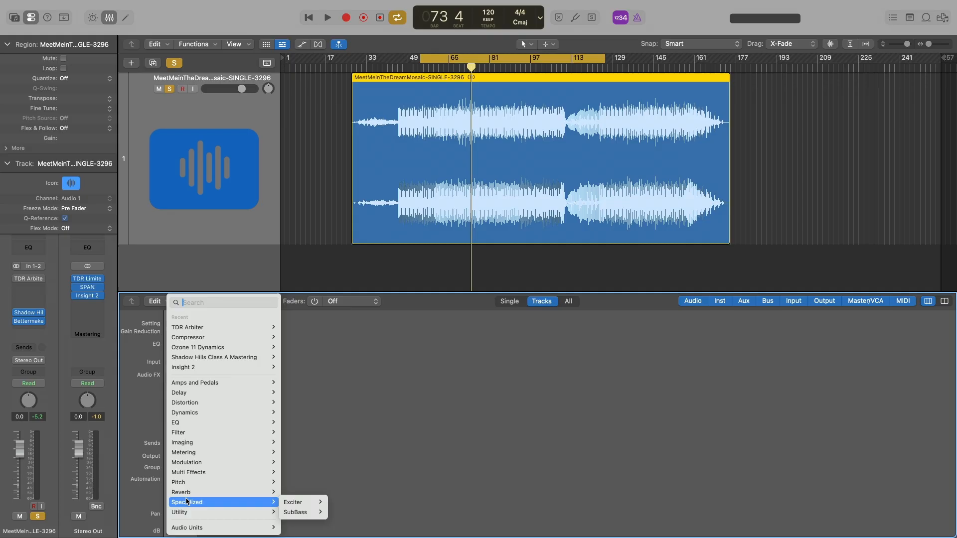
pyautogui.moveTo(189, 527)
pyautogui.moveTo(316, 489)
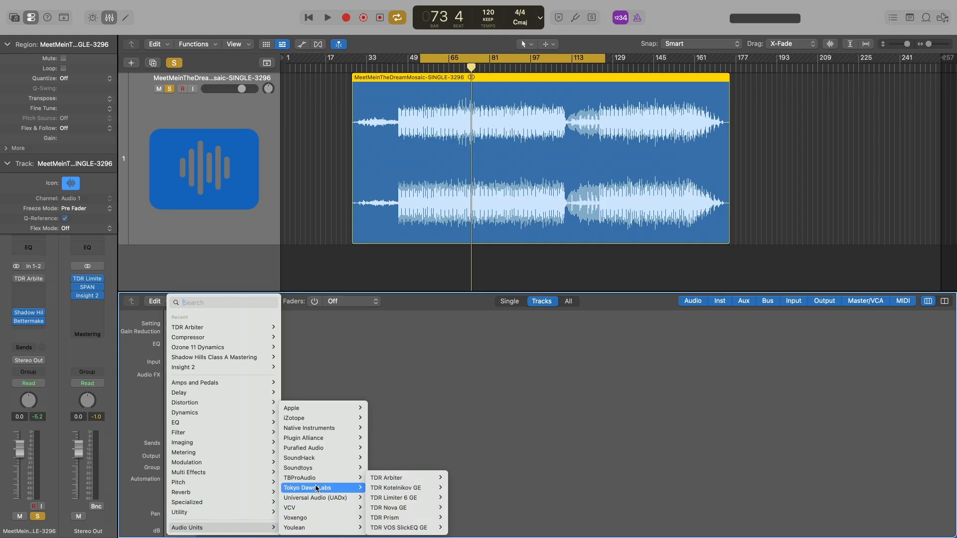
pyautogui.moveTo(397, 478)
pyautogui.click(454, 480)
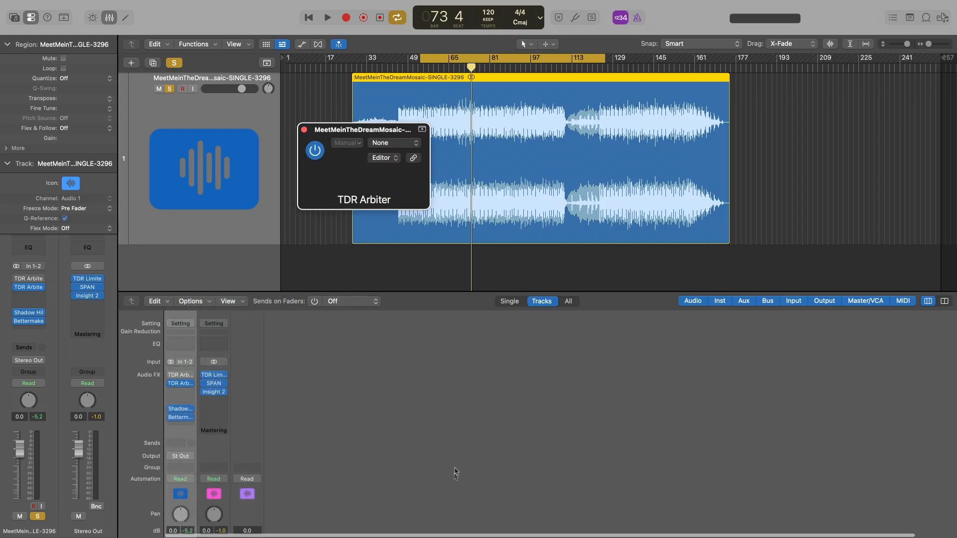
pyautogui.moveTo(409, 137); pyautogui.dragTo(393, 125)
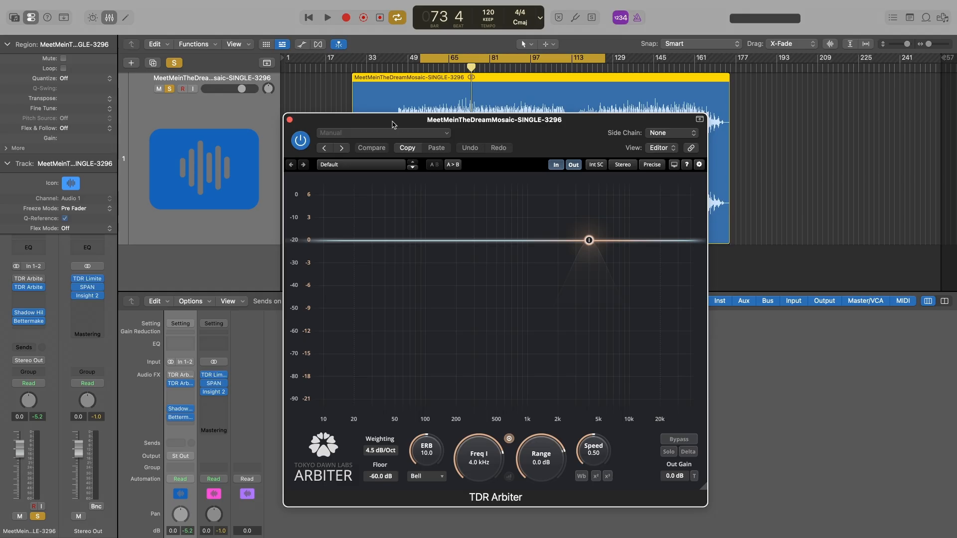
# Step: Place band I at about 355 Hz while the song plays and set its range to about -12.8 dB
pyautogui.moveTo(589, 241); pyautogui.dragTo(457, 263)
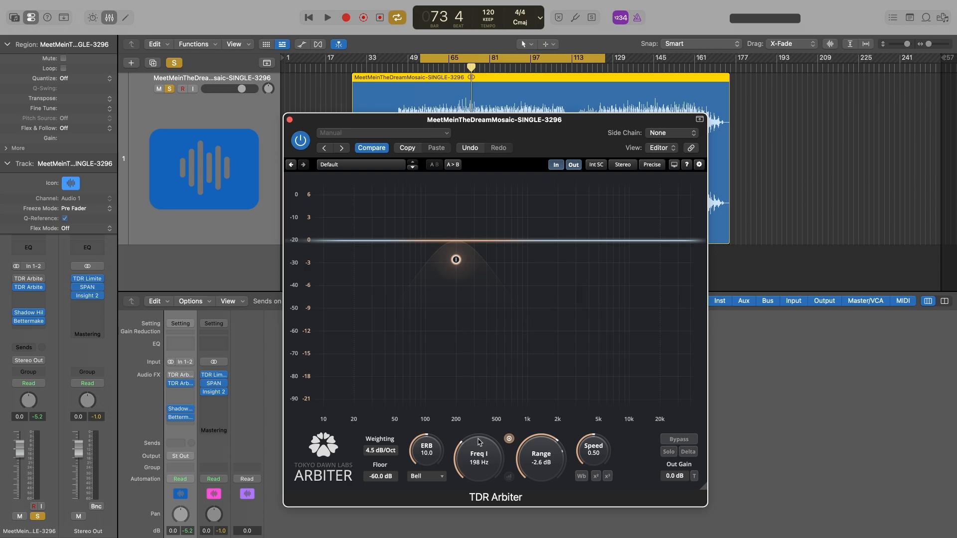
pyautogui.moveTo(455, 259); pyautogui.dragTo(468, 285)
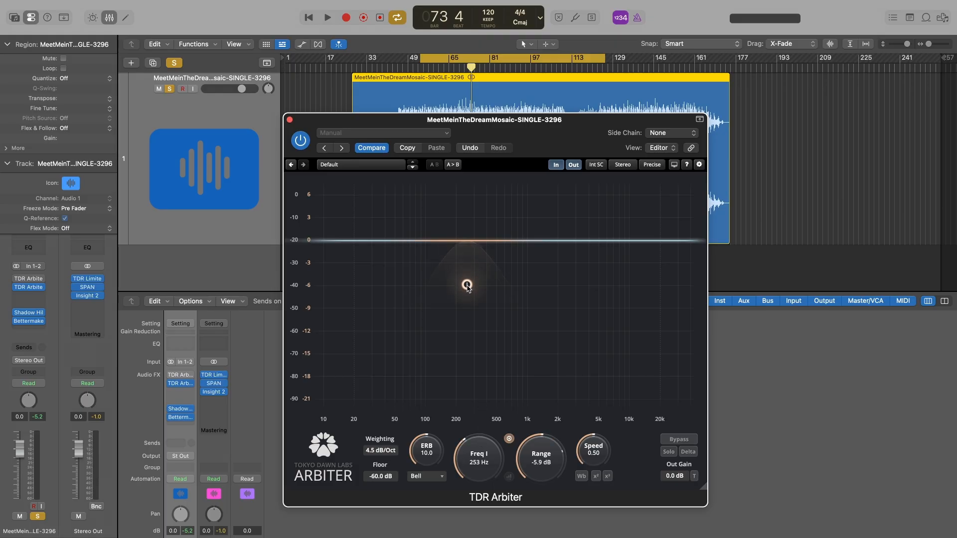
pyautogui.press('space')
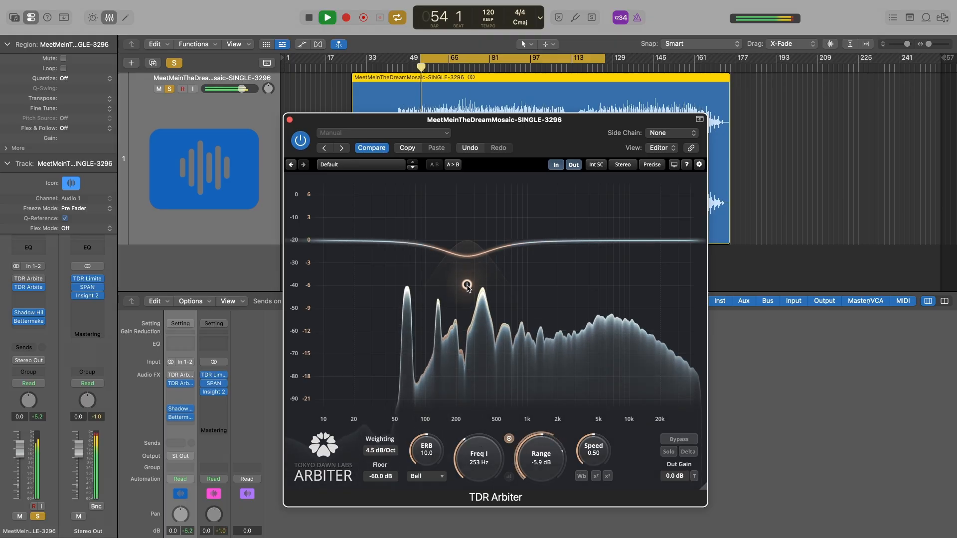
pyautogui.moveTo(467, 285); pyautogui.dragTo(480, 313)
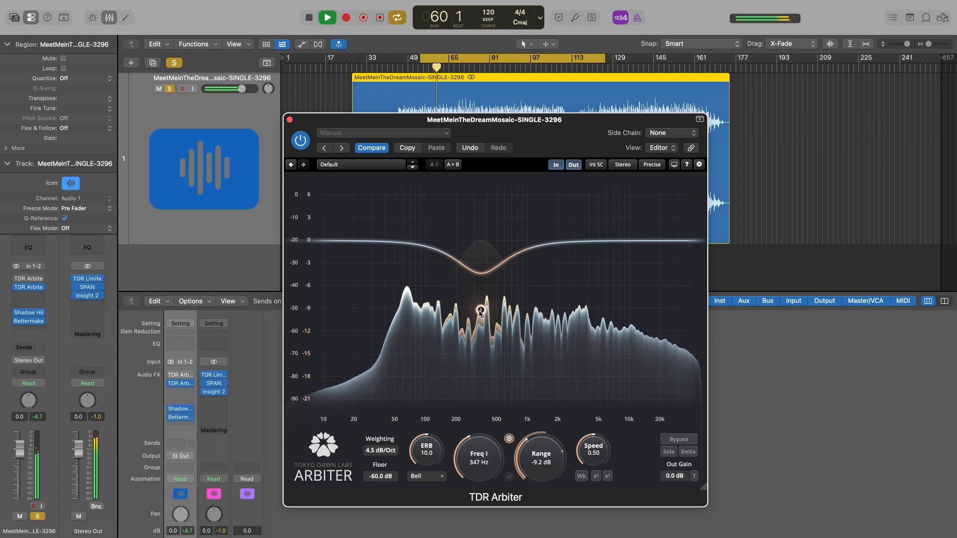
pyautogui.moveTo(480, 312); pyautogui.dragTo(482, 312)
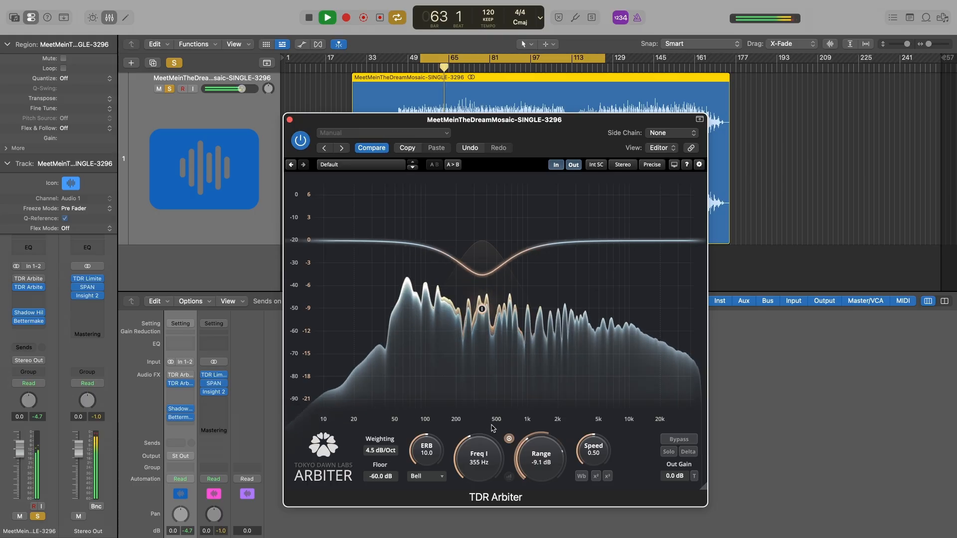
pyautogui.moveTo(541, 454); pyautogui.dragTo(541, 461)
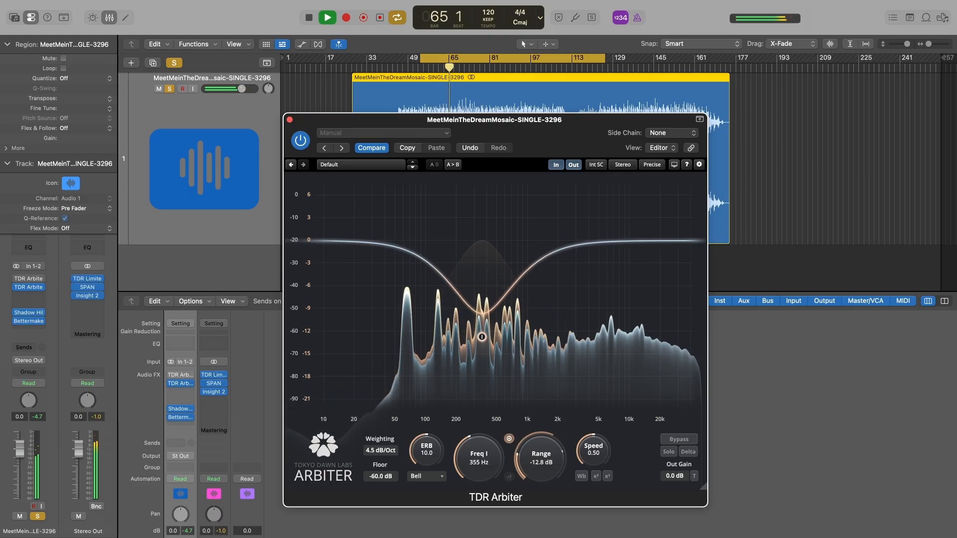
# Step: Change band I to a Flat Top shape with ERB 3.2 and a range of about -11.9 dB, and stop playback
pyautogui.moveTo(433, 453); pyautogui.dragTo(433, 471)
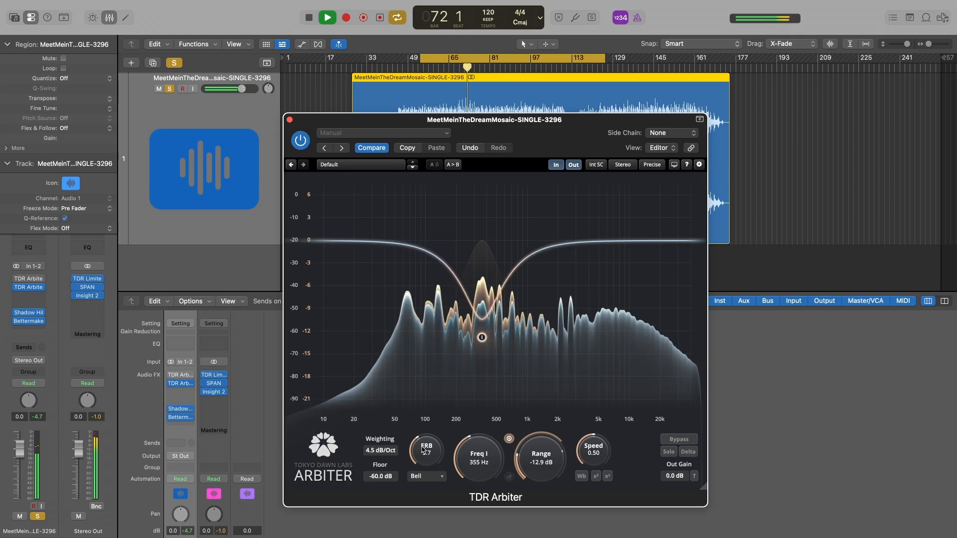
pyautogui.click(427, 476)
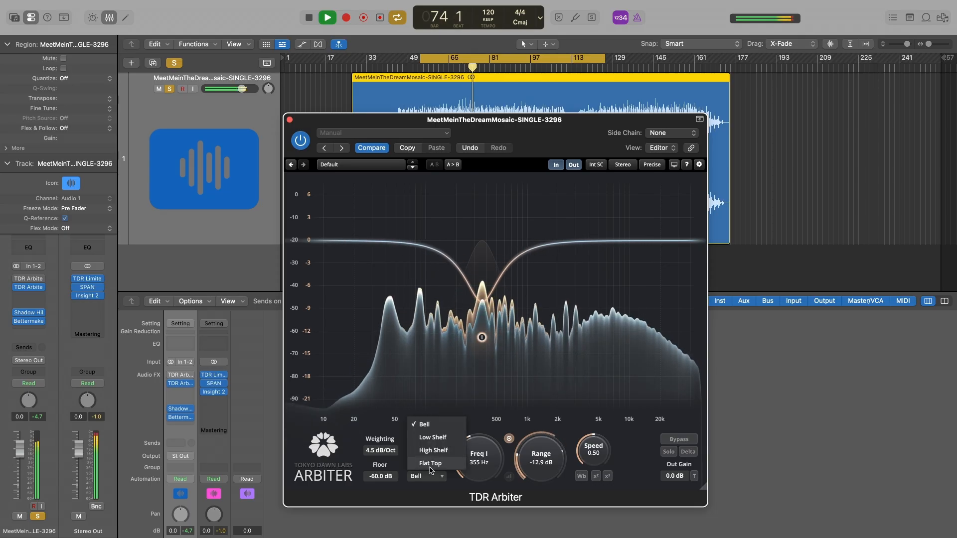
pyautogui.click(430, 466)
pyautogui.moveTo(427, 450); pyautogui.dragTo(427, 460)
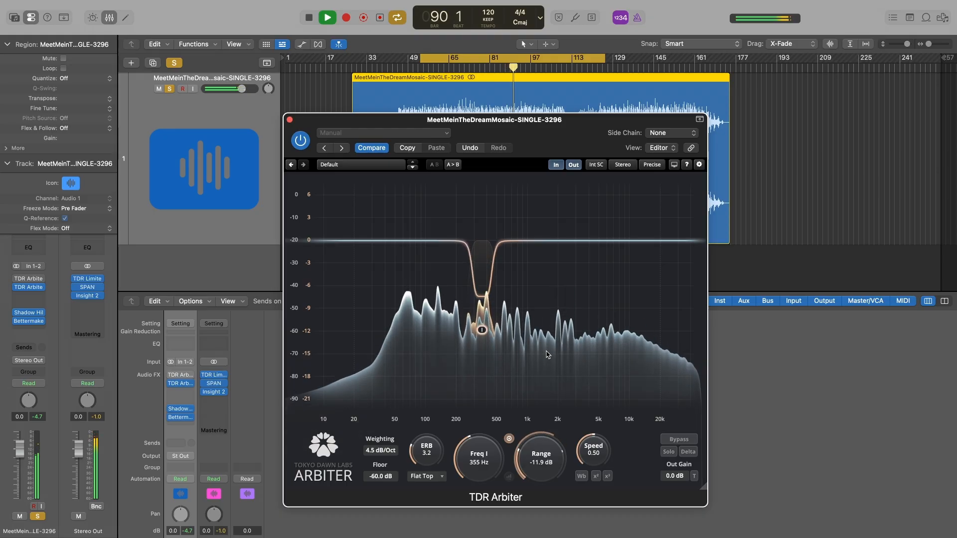
pyautogui.press('space')
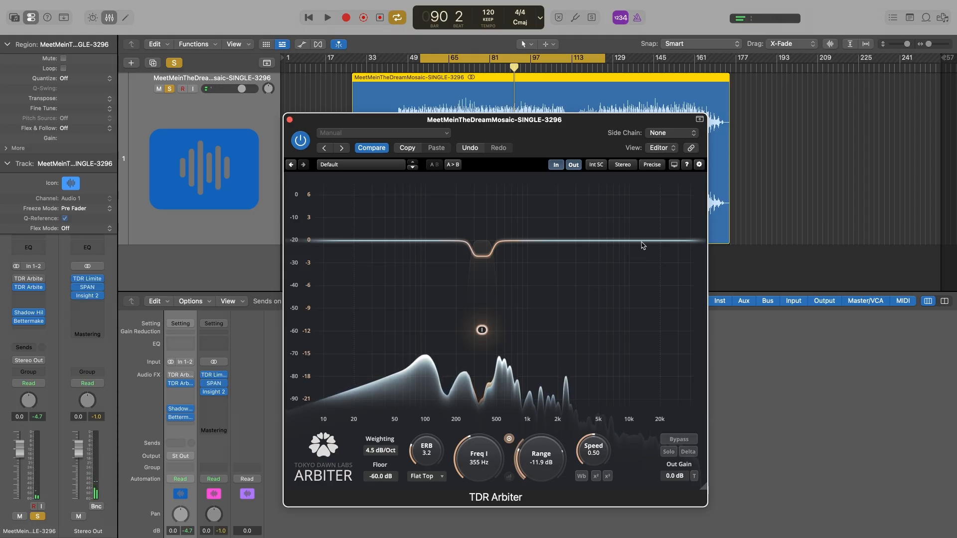
# Step: Add a High Shelf band in the top end at about 16.5 kHz with a range of about -11.9 dB
pyautogui.doubleClick(642, 244)
pyautogui.moveTo(642, 244); pyautogui.dragTo(638, 273)
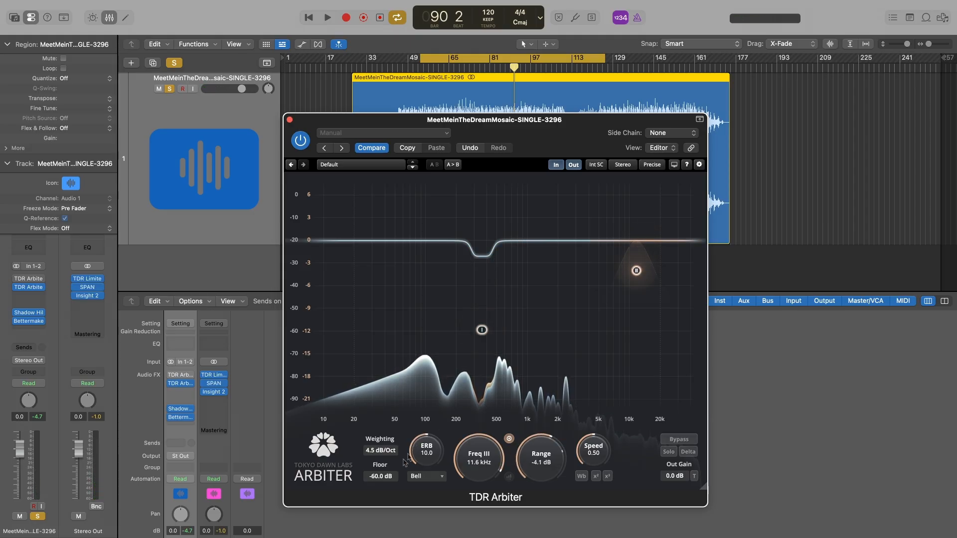
pyautogui.click(419, 477)
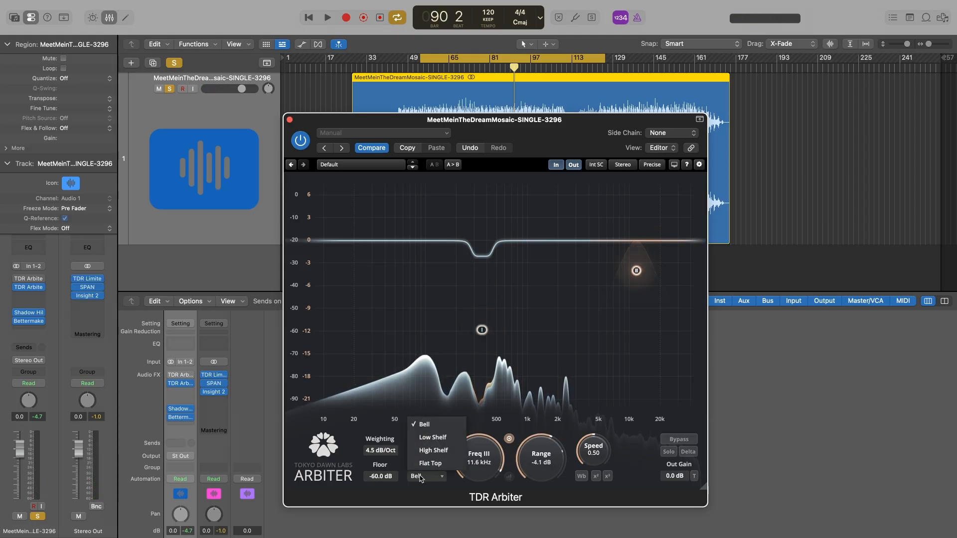
pyautogui.click(434, 452)
pyautogui.moveTo(637, 271); pyautogui.dragTo(633, 299)
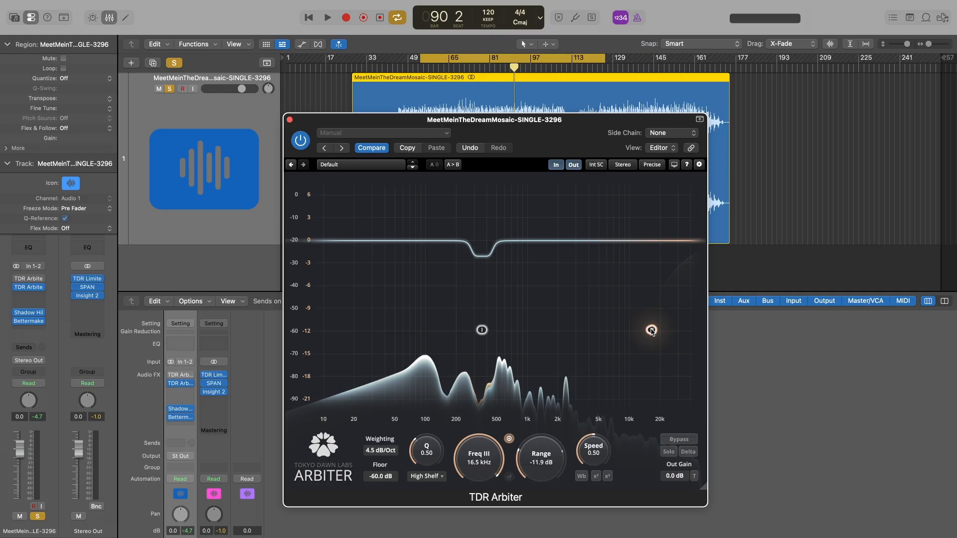
# Step: Play the song and move the High Shelf band to about 10.5 kHz with a range of about -18.0 dB
pyautogui.press('space')
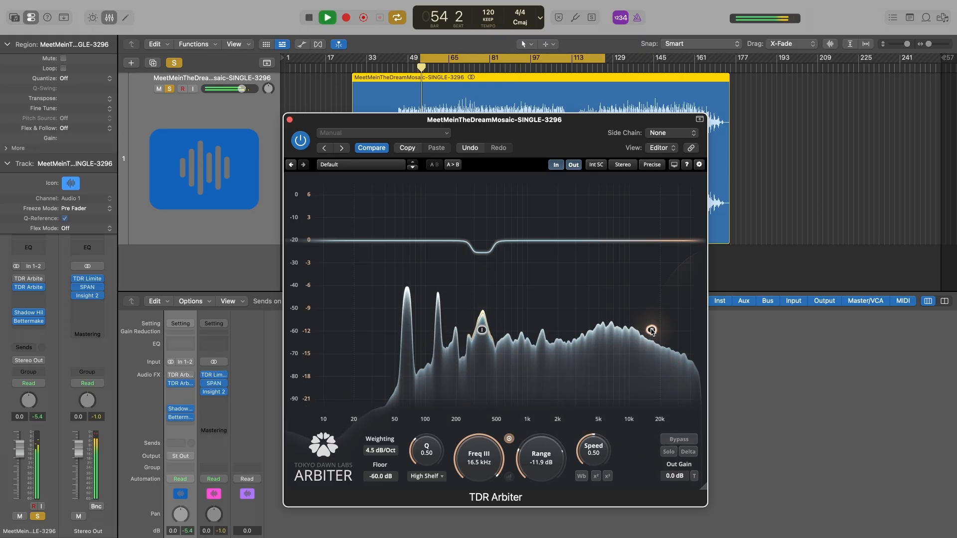
pyautogui.moveTo(652, 332); pyautogui.dragTo(632, 401)
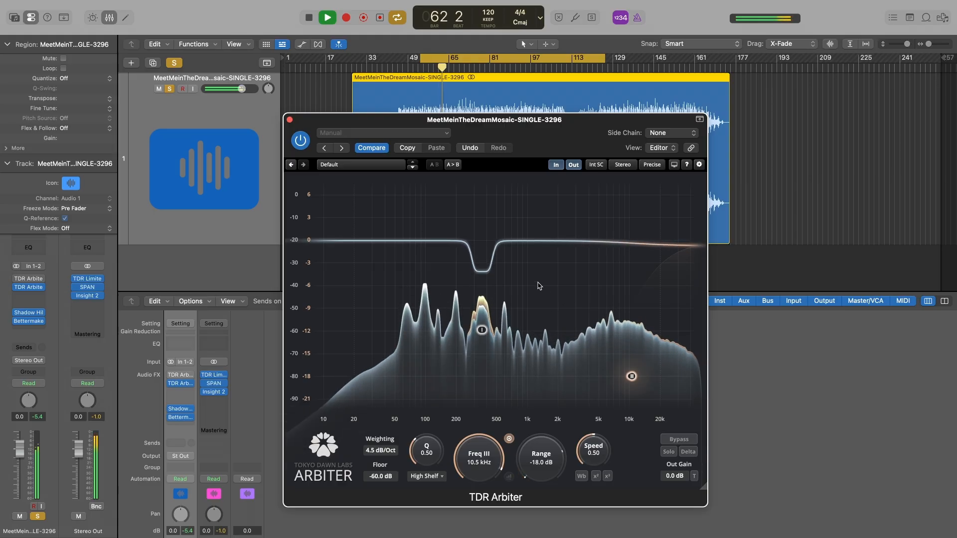
# Step: Open the SPAN analyzer from the stereo output channel, place it beside the equalizer window, and stop playback
pyautogui.moveTo(505, 120); pyautogui.dragTo(729, 104)
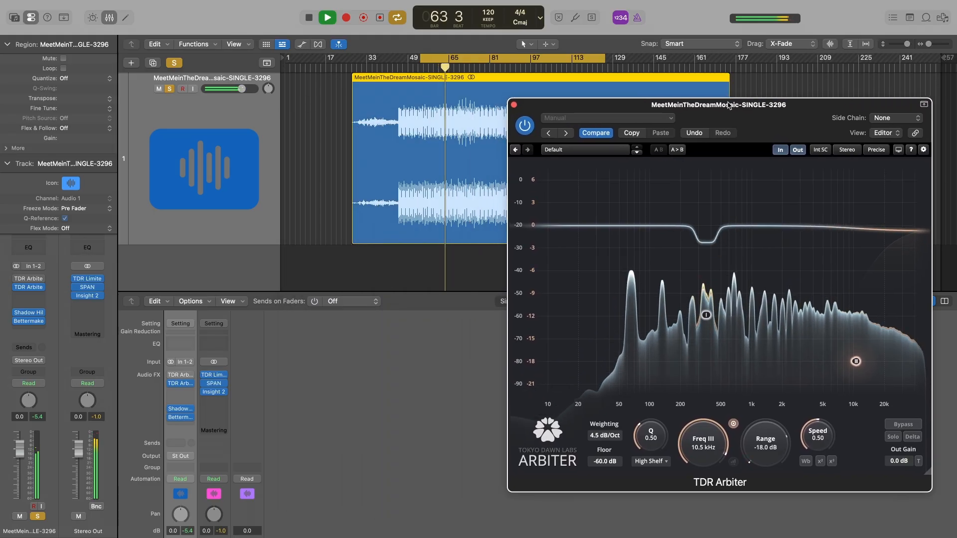
pyautogui.click(214, 383)
pyautogui.moveTo(397, 175); pyautogui.dragTo(308, 113)
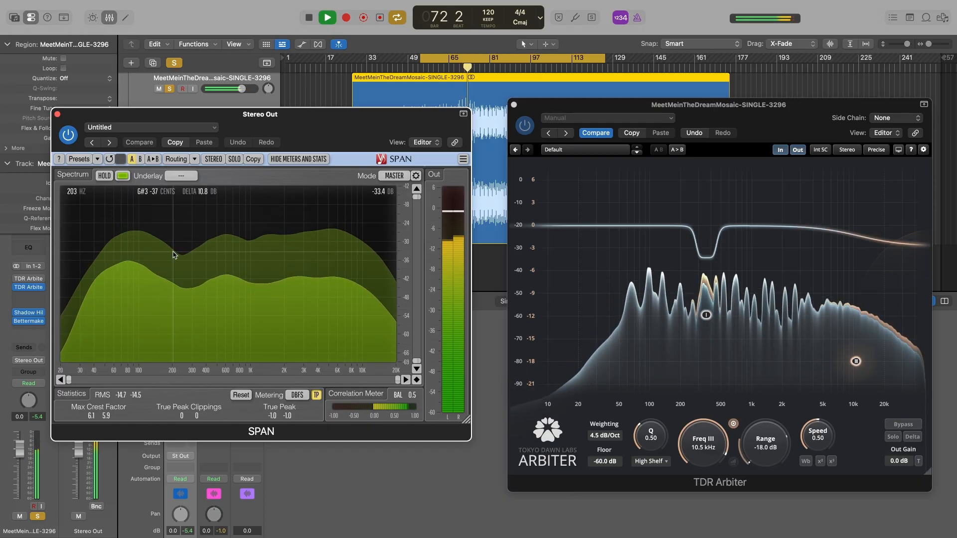
pyautogui.press('space')
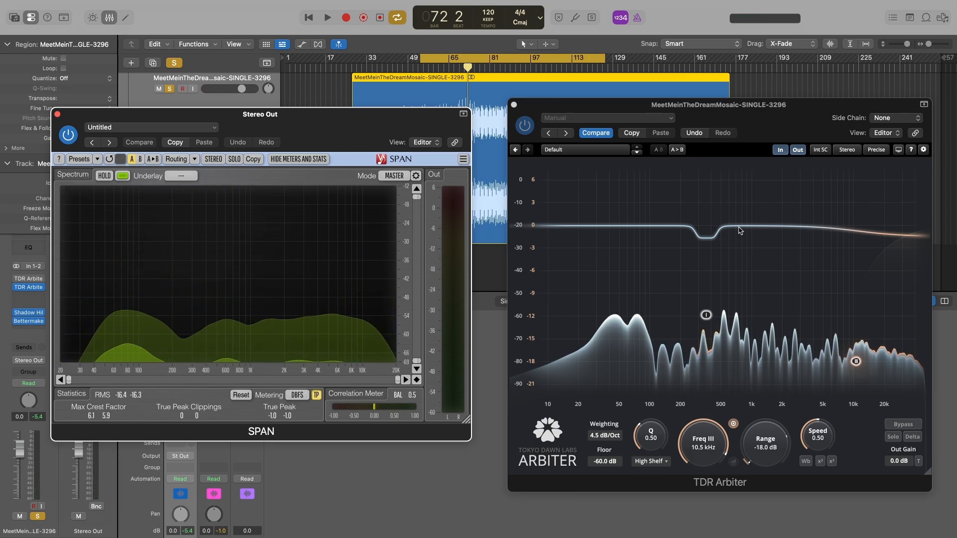
# Step: Add a Bell band at about 602 Hz with ERB 2.8 and adjust its range to about -5.5 dB during playback
pyautogui.click(740, 231)
pyautogui.doubleClick(748, 227)
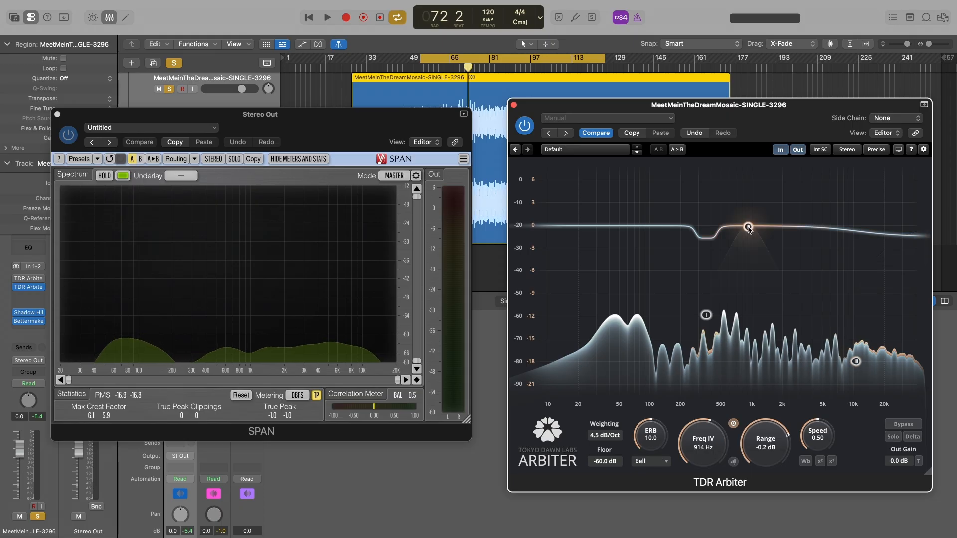
pyautogui.moveTo(749, 231); pyautogui.dragTo(732, 247)
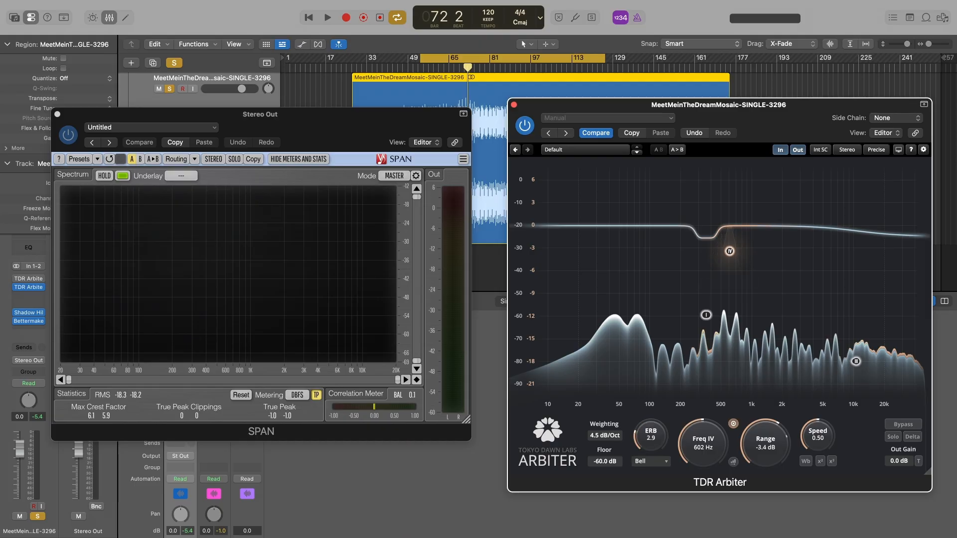
pyautogui.press('space')
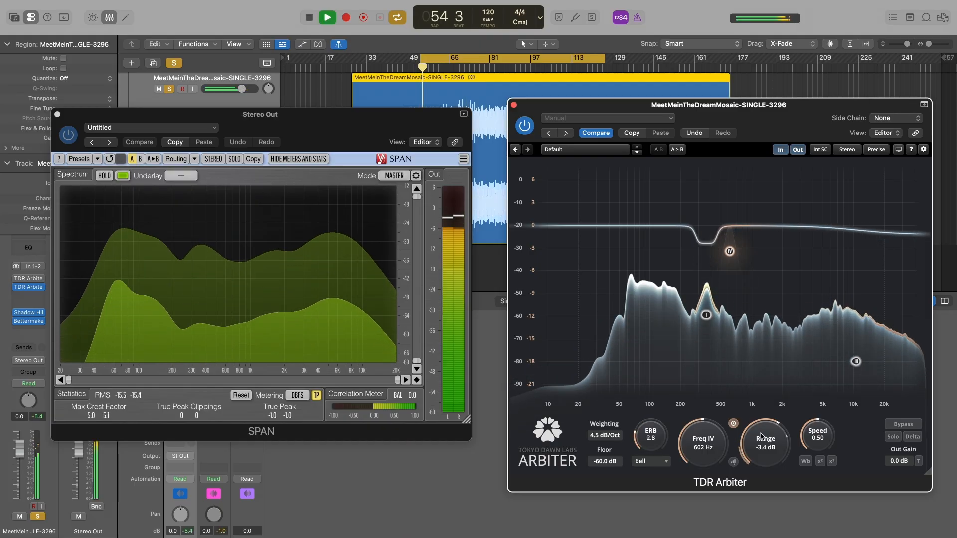
pyautogui.moveTo(730, 256); pyautogui.dragTo(729, 264)
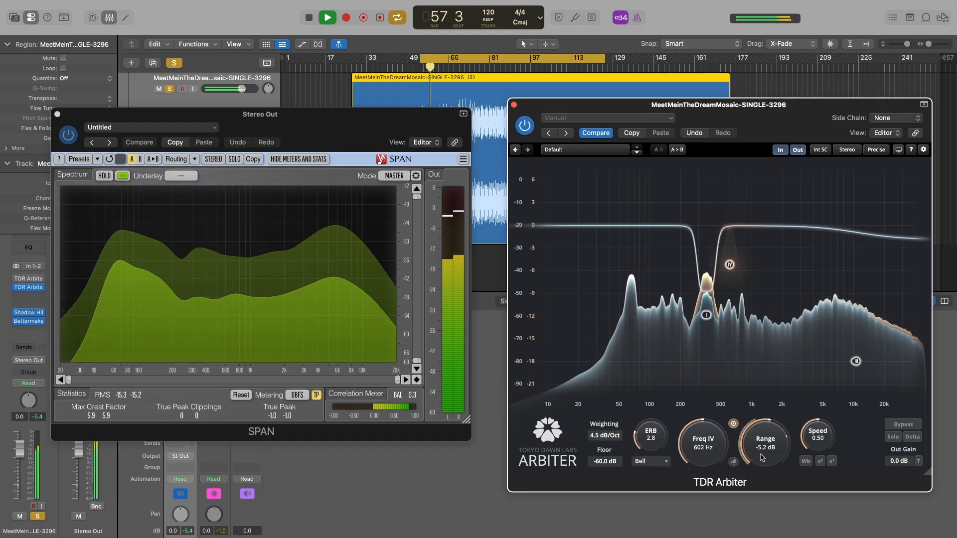
pyautogui.moveTo(762, 457); pyautogui.dragTo(761, 464)
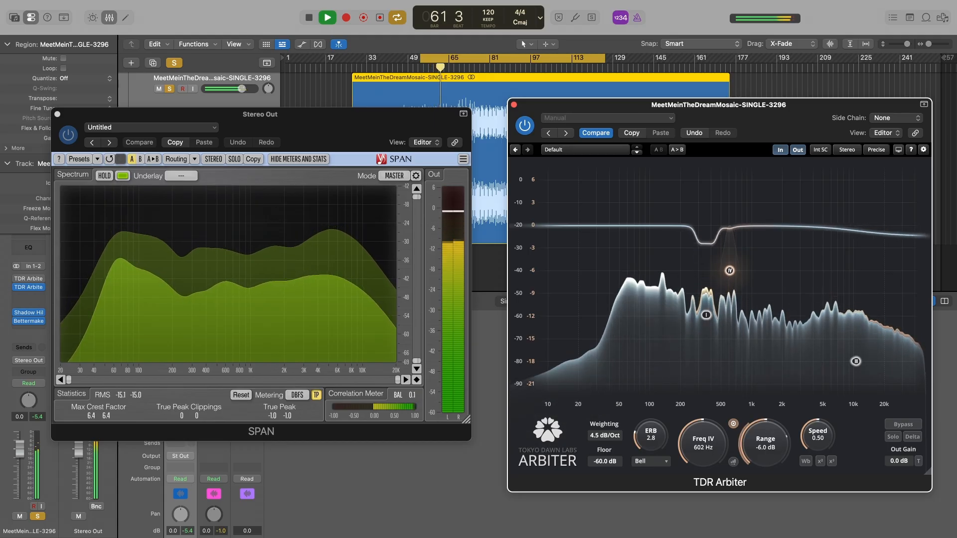
pyautogui.moveTo(767, 434); pyautogui.dragTo(766, 432)
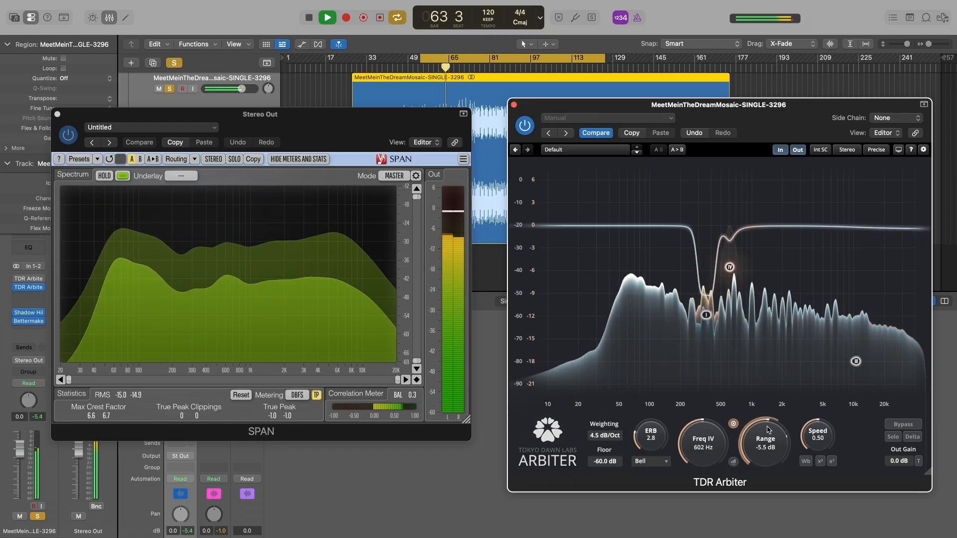
# Step: Jump playback ahead within the cycle region, add a Bell band at about 2305 Hz with a range of about -8.6 dB, and stop
pyautogui.click(506, 71)
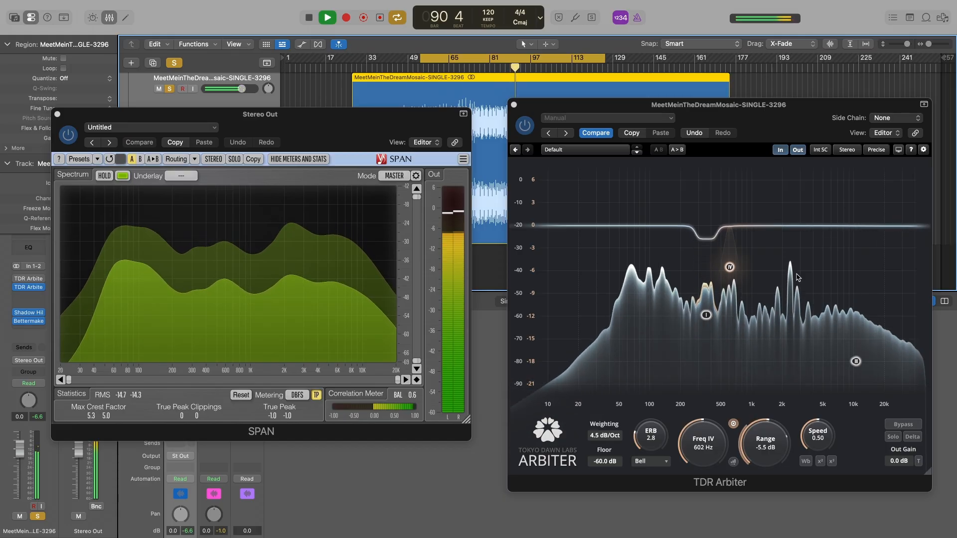
pyautogui.click(790, 229)
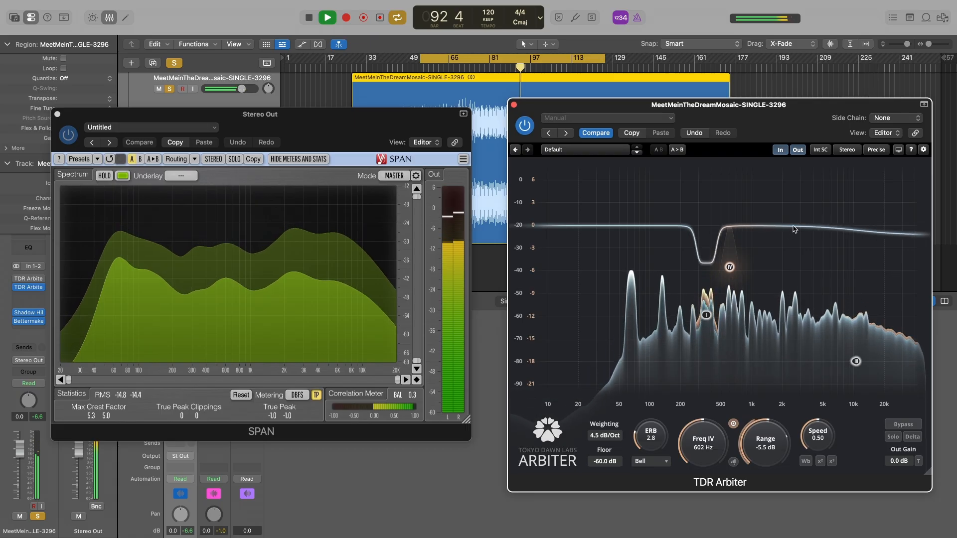
pyautogui.moveTo(793, 226); pyautogui.dragTo(790, 292)
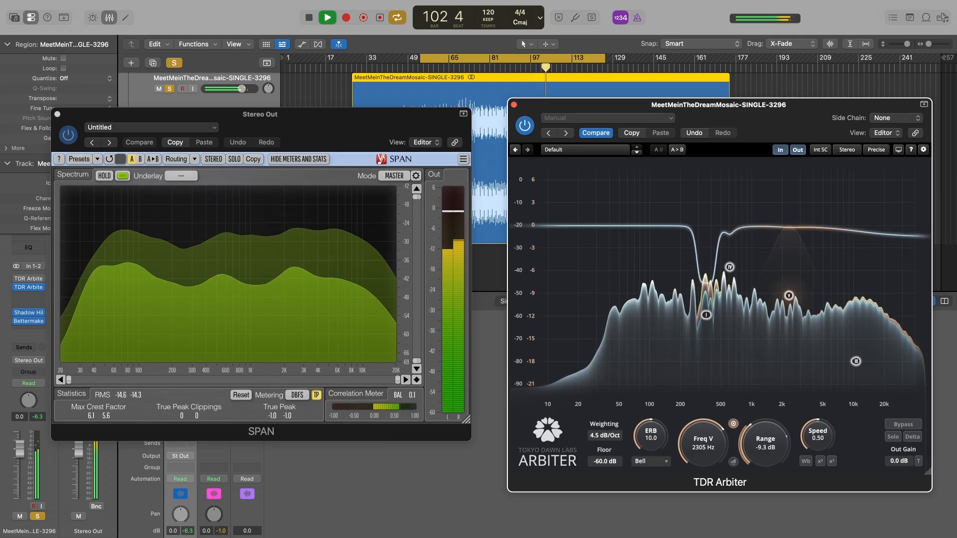
pyautogui.moveTo(772, 436); pyautogui.dragTo(766, 439)
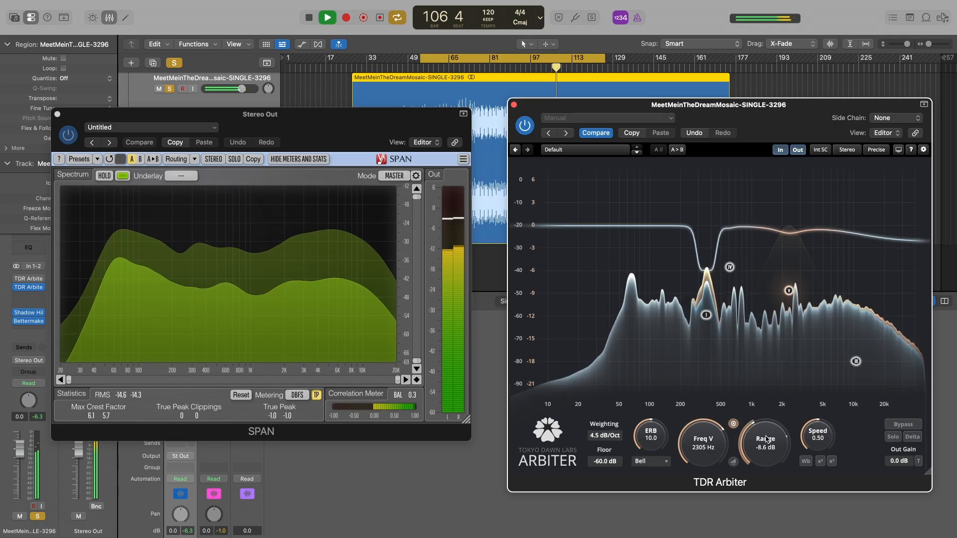
pyautogui.press('space')
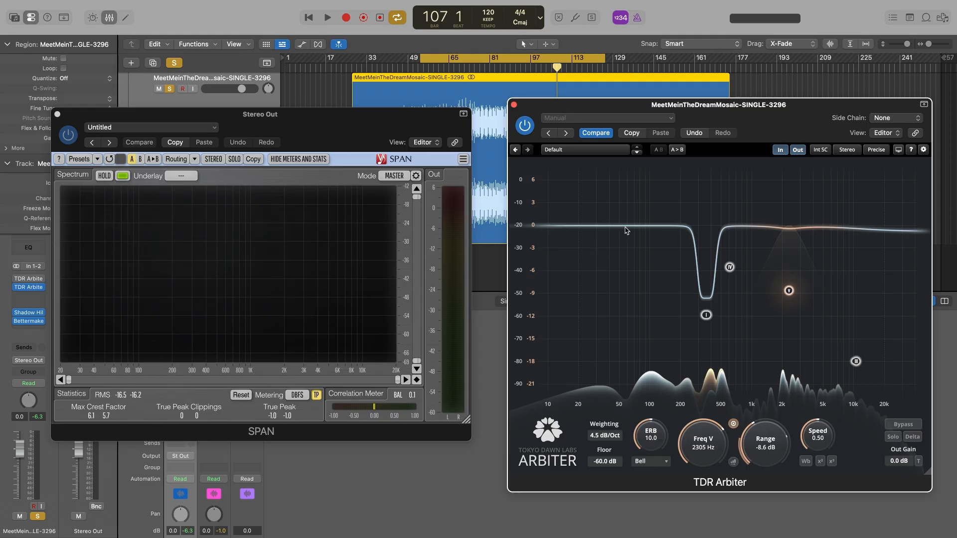
# Step: Add a low Bell band at about 67 Hz with ERB 3.9 and a range of about -4.7 dB during playback, and stop
pyautogui.press('space')
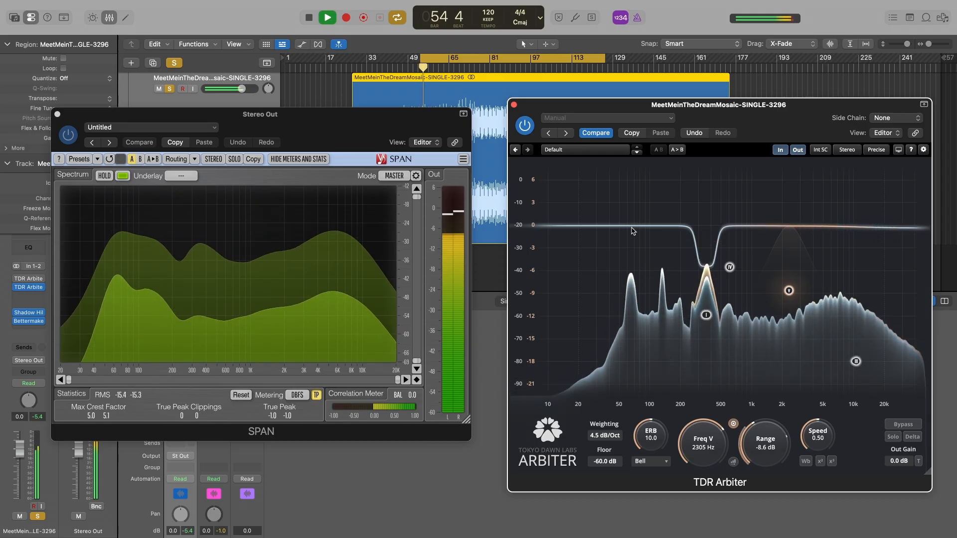
pyautogui.doubleClick(631, 225)
pyautogui.moveTo(631, 226); pyautogui.dragTo(630, 256)
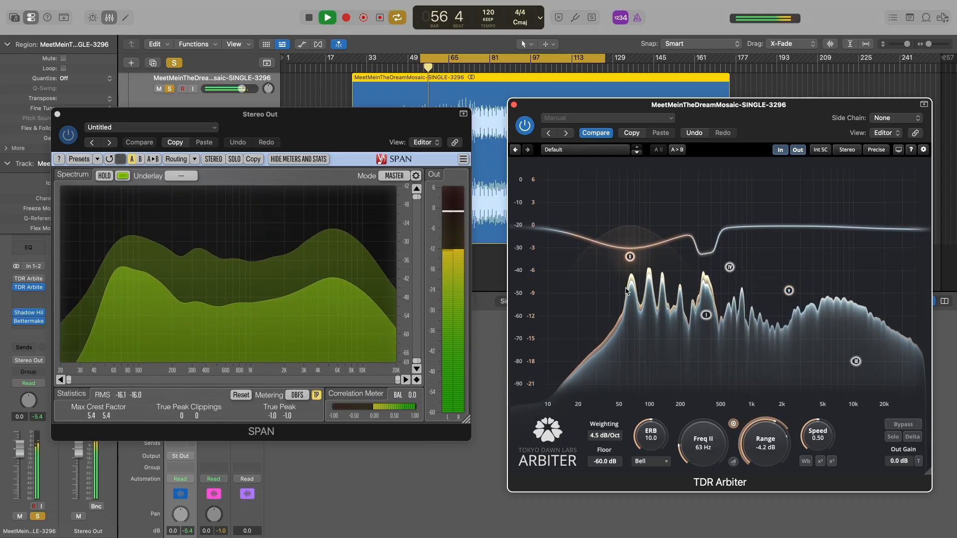
pyautogui.moveTo(651, 435); pyautogui.dragTo(651, 451)
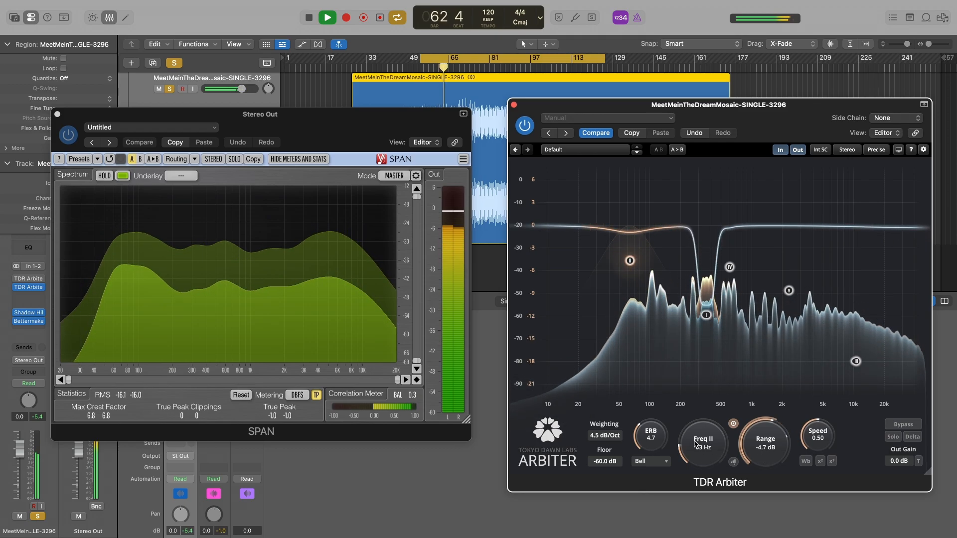
pyautogui.moveTo(703, 444); pyautogui.dragTo(703, 446)
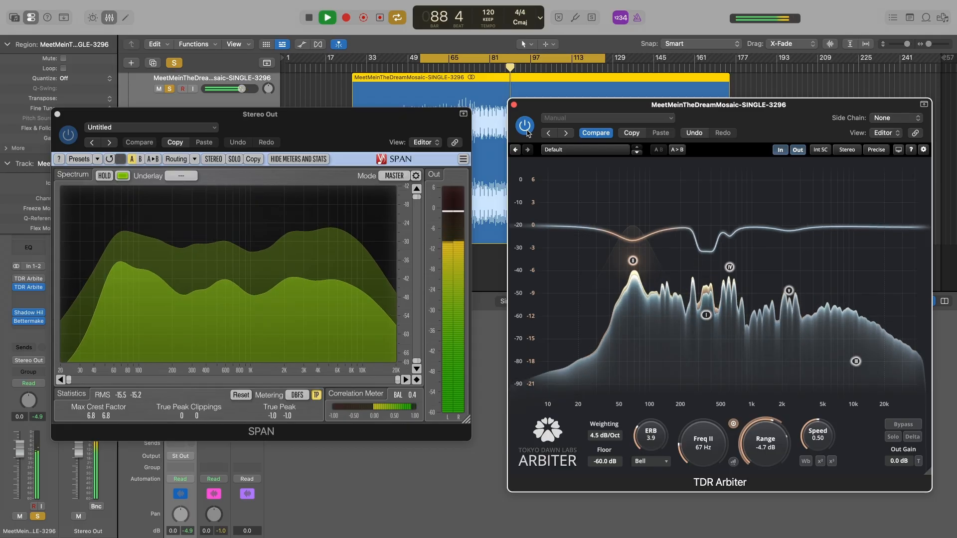
pyautogui.press('space')
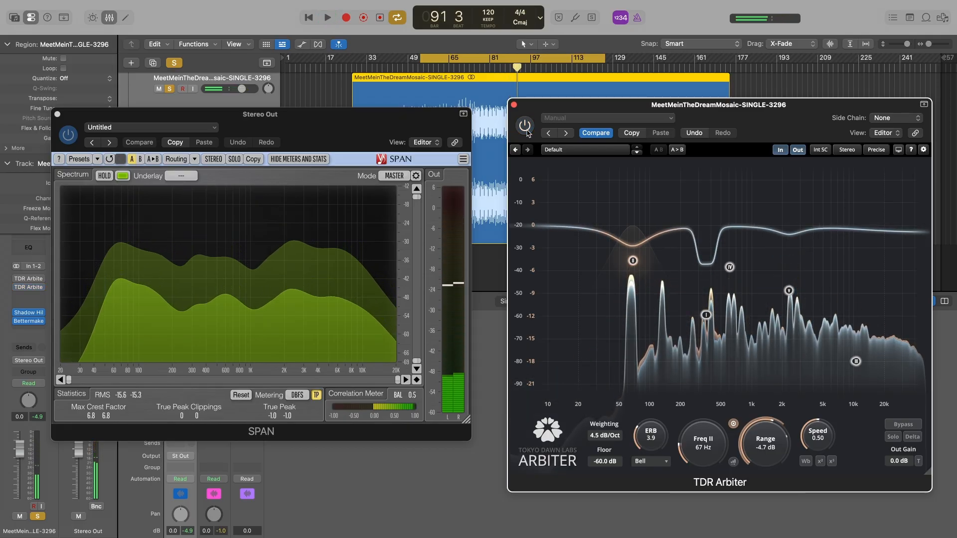